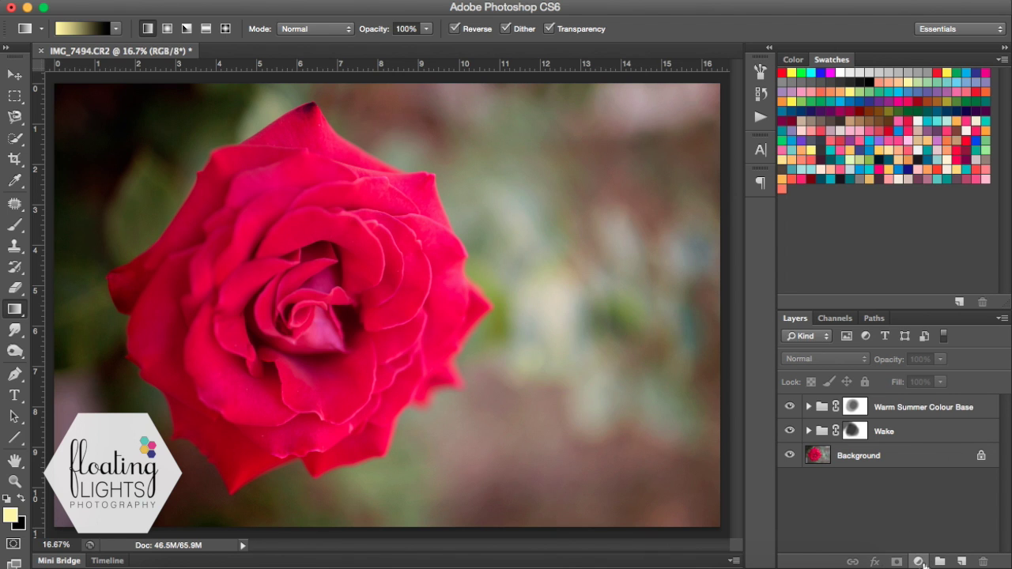
Add a Solid Color fill layer on top, coloured golden yellow #ffe488.
click(921, 562)
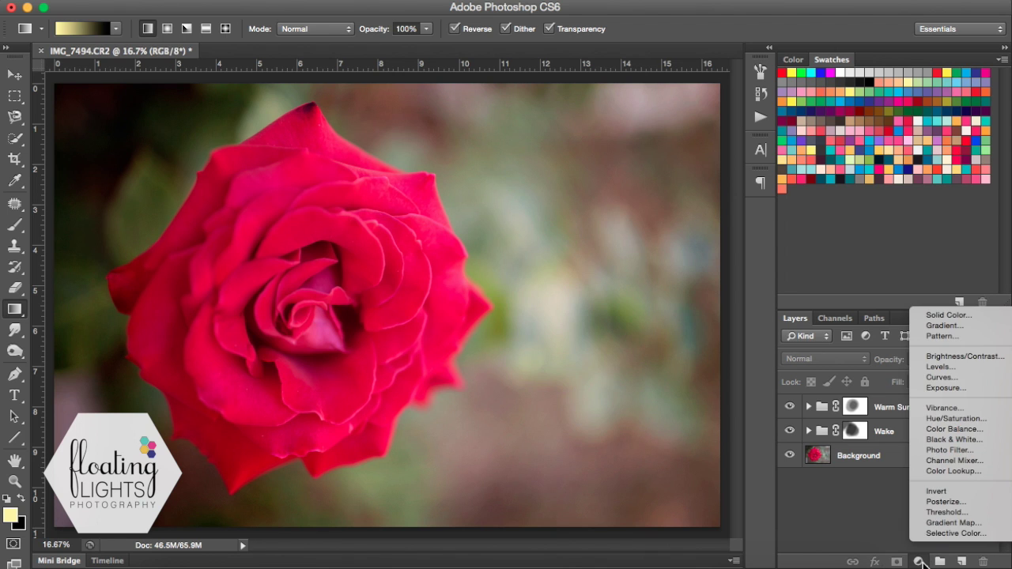
click(952, 315)
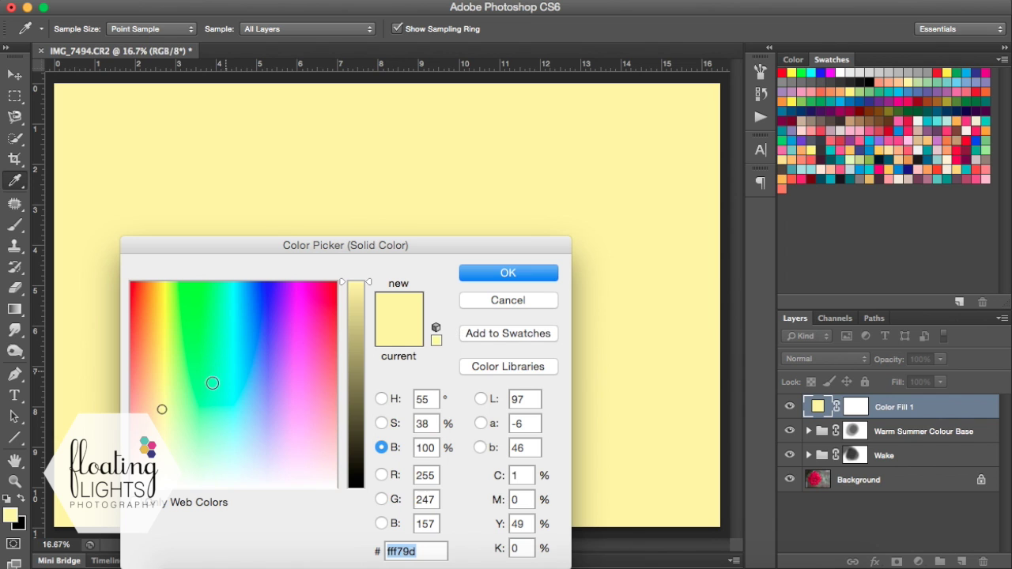
click(163, 391)
click(157, 391)
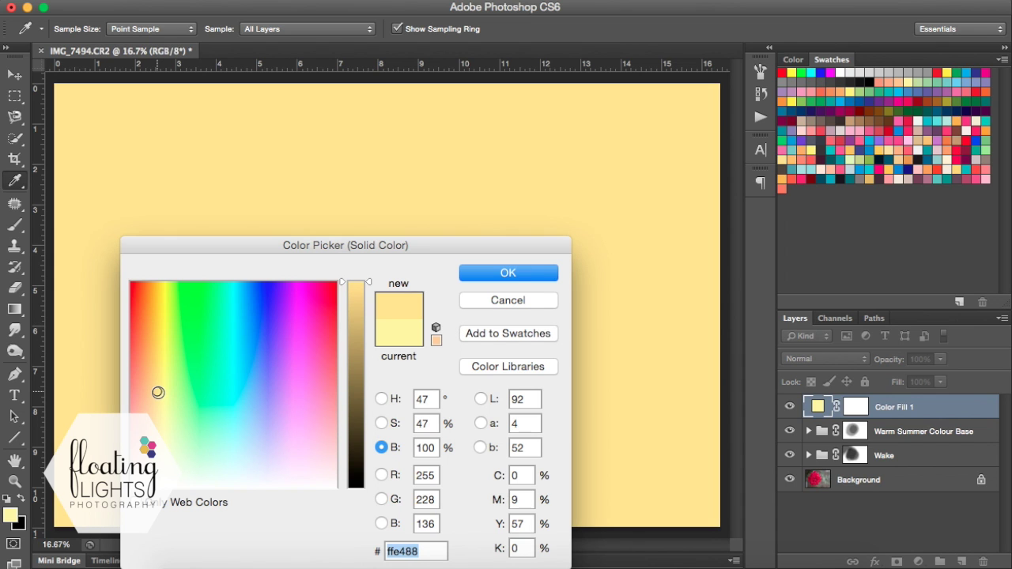
click(516, 274)
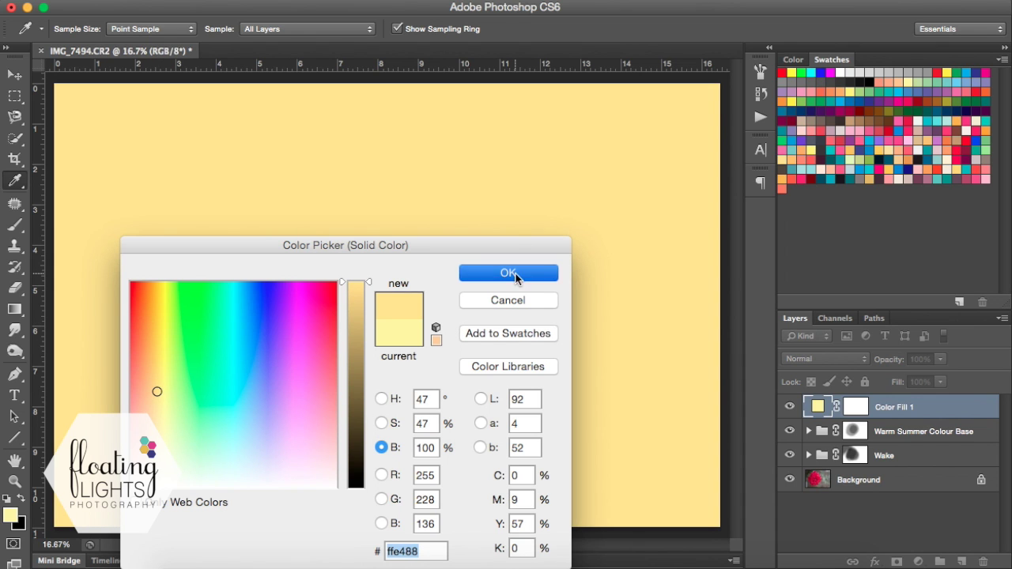
key(g)
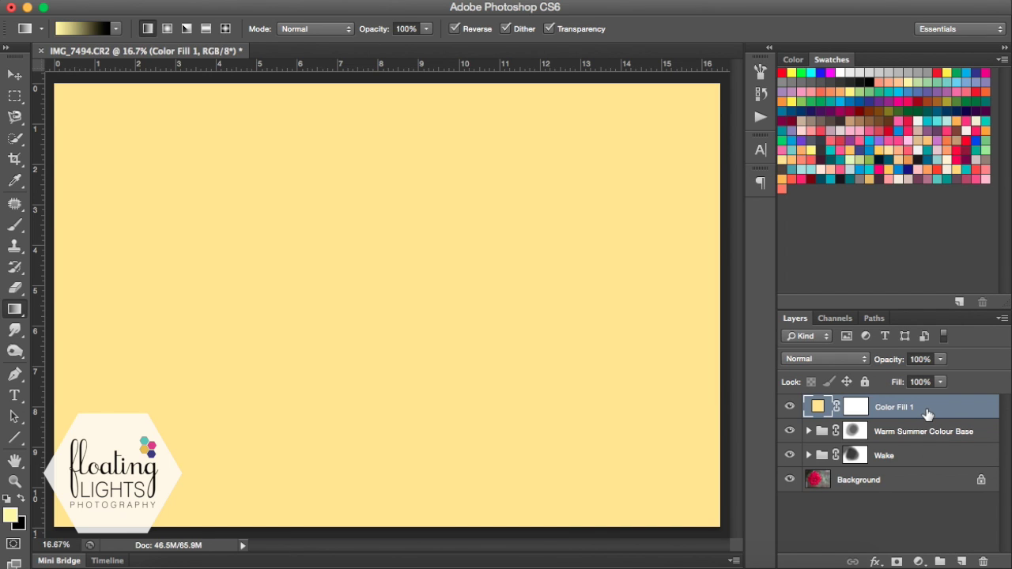
Set Color Fill 1's blend mode to Soft Light and target its layer mask.
click(841, 361)
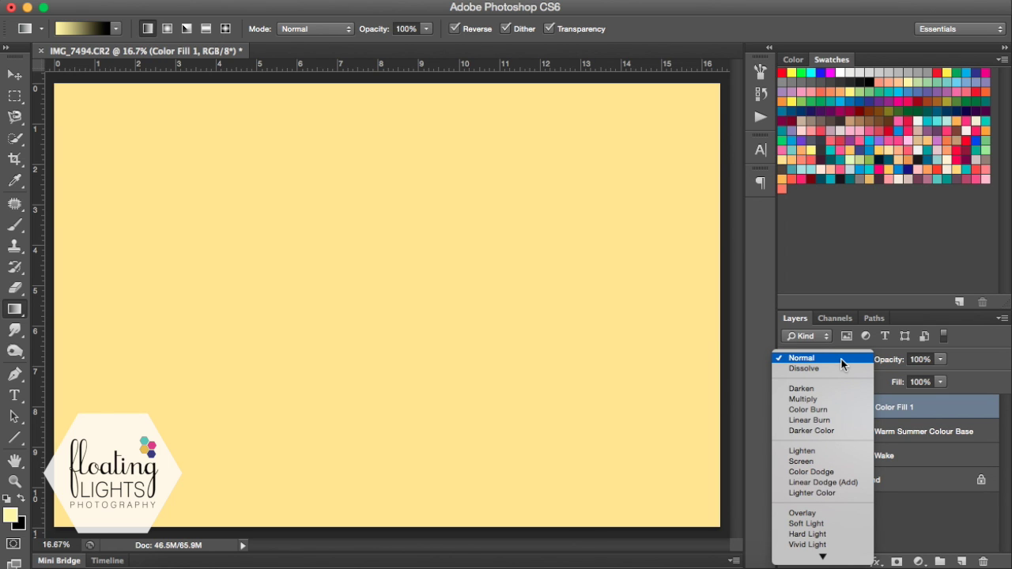
click(825, 527)
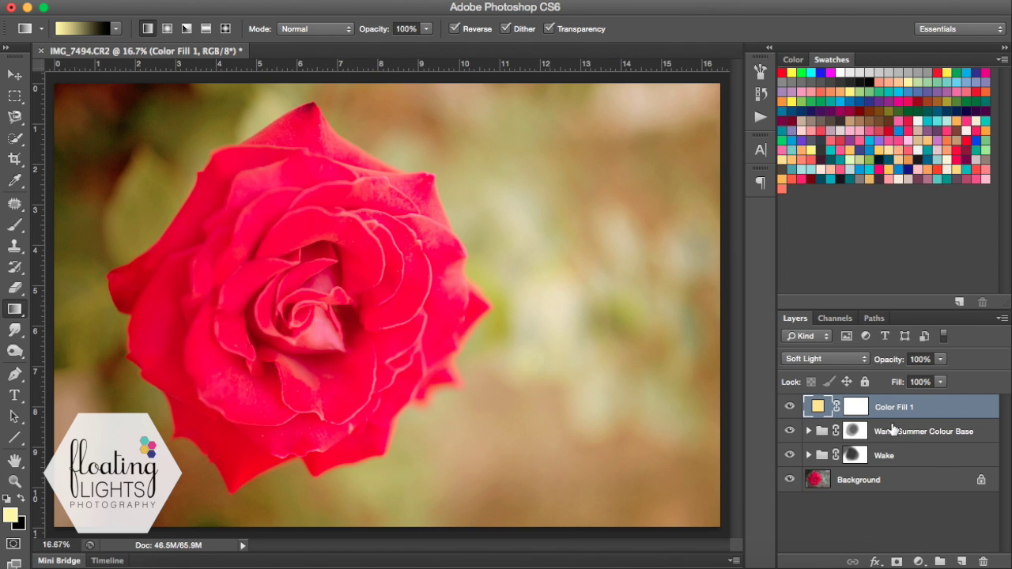
click(855, 407)
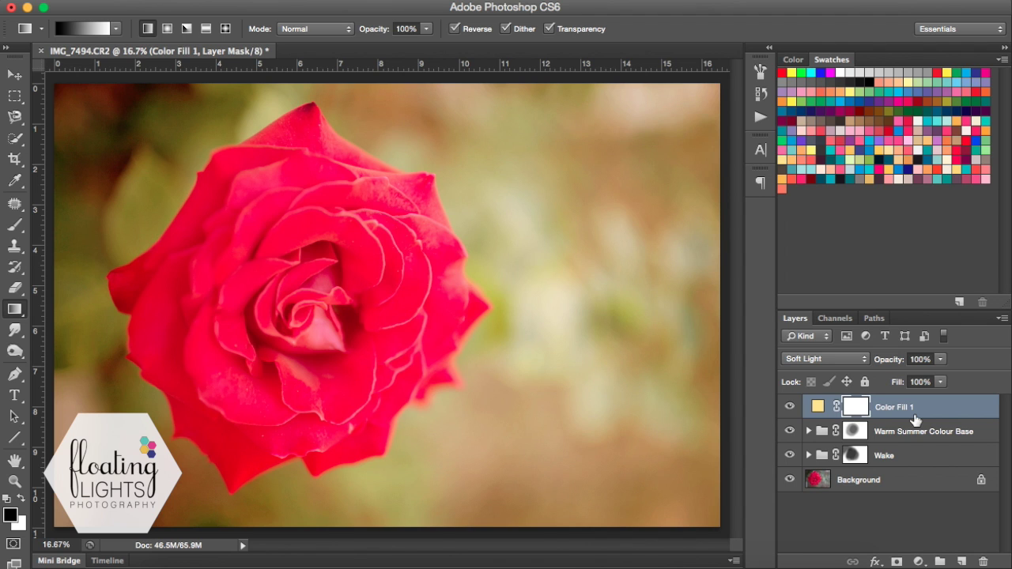
Invert Color Fill 1's mask to black with Ctrl+I and pick the Gradient tool.
key(ctrl+i)
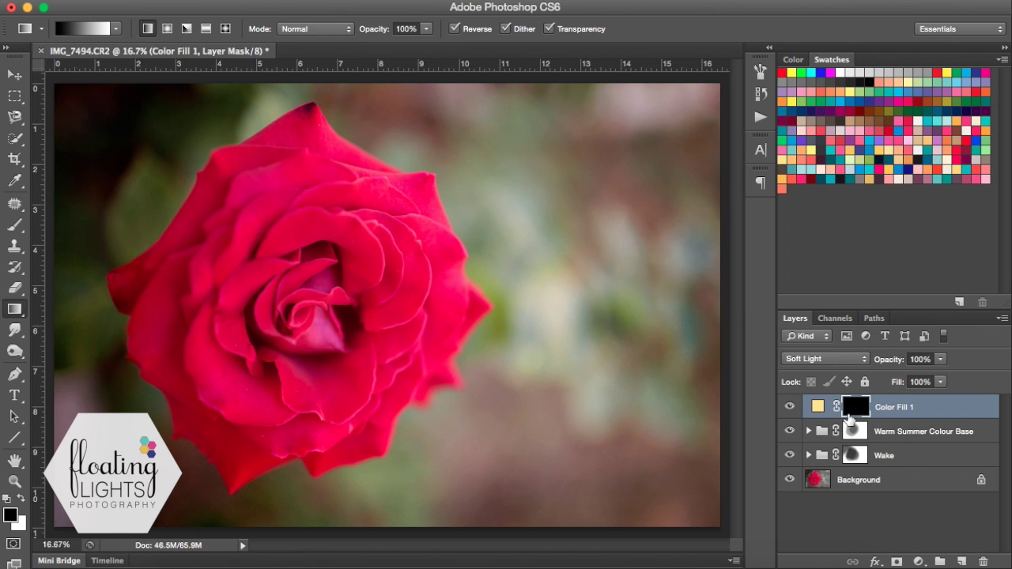
click(15, 313)
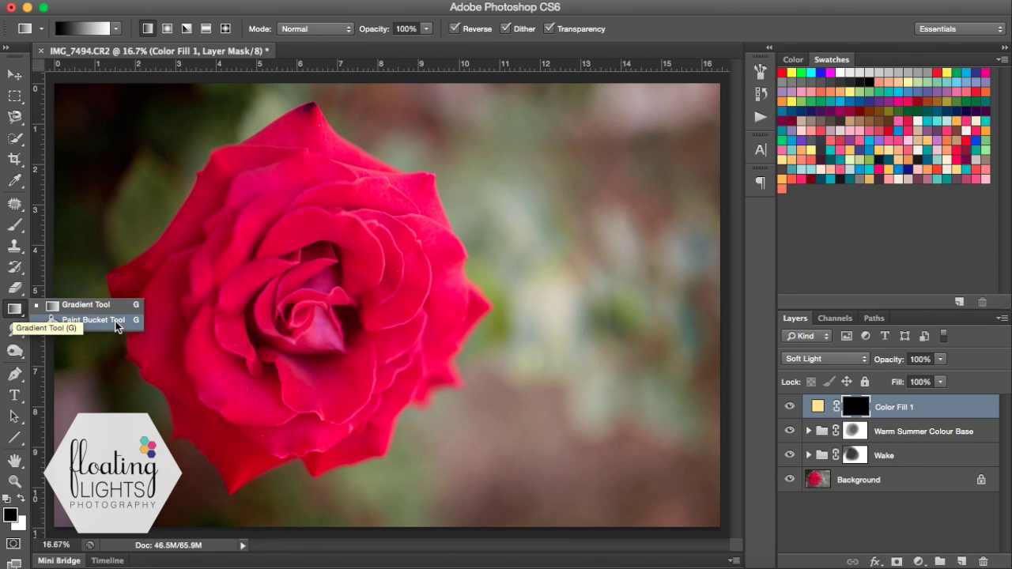
Keep the Gradient Tool, check its presets, and swap colours so white is foreground.
click(111, 311)
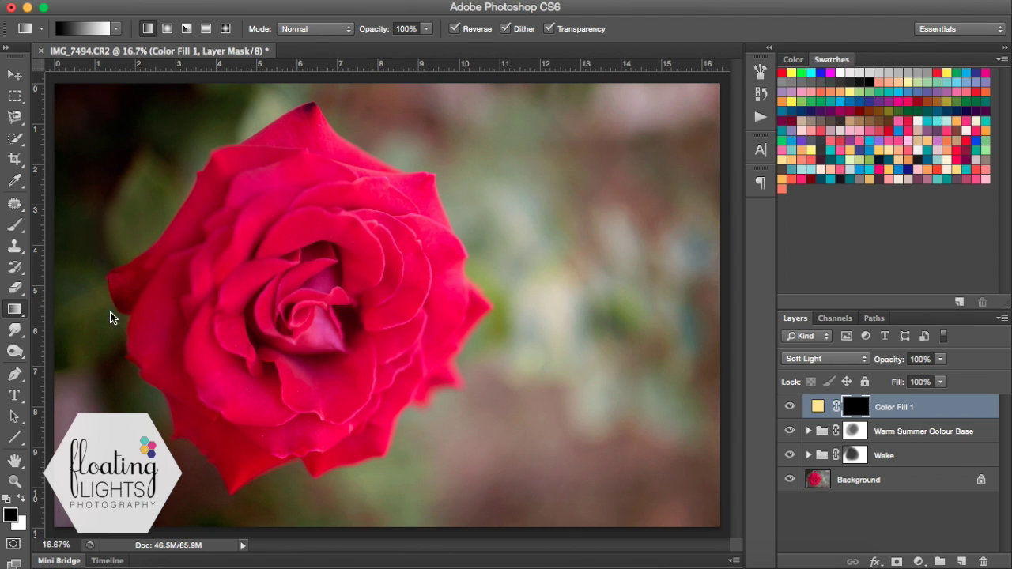
click(115, 30)
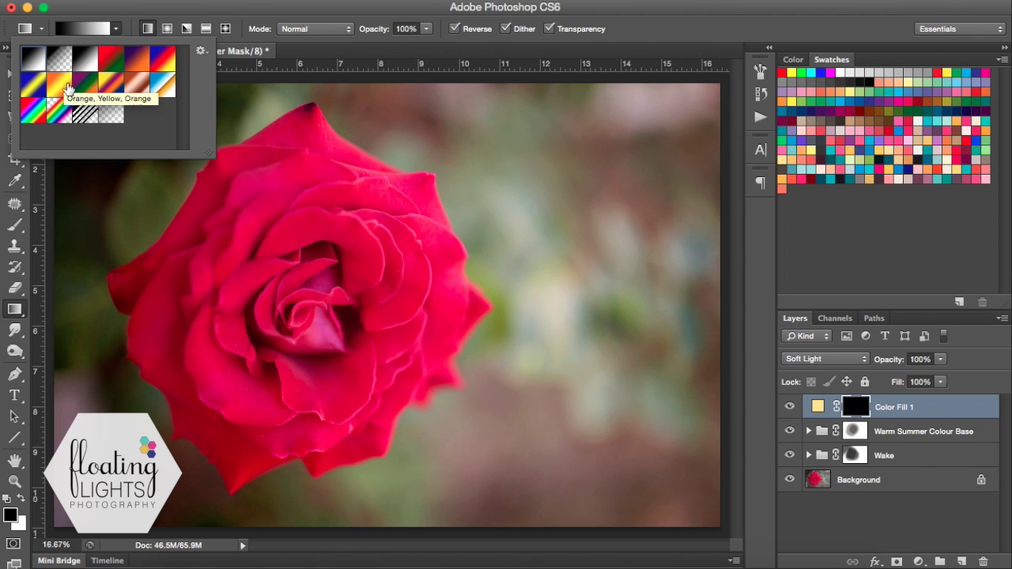
click(117, 30)
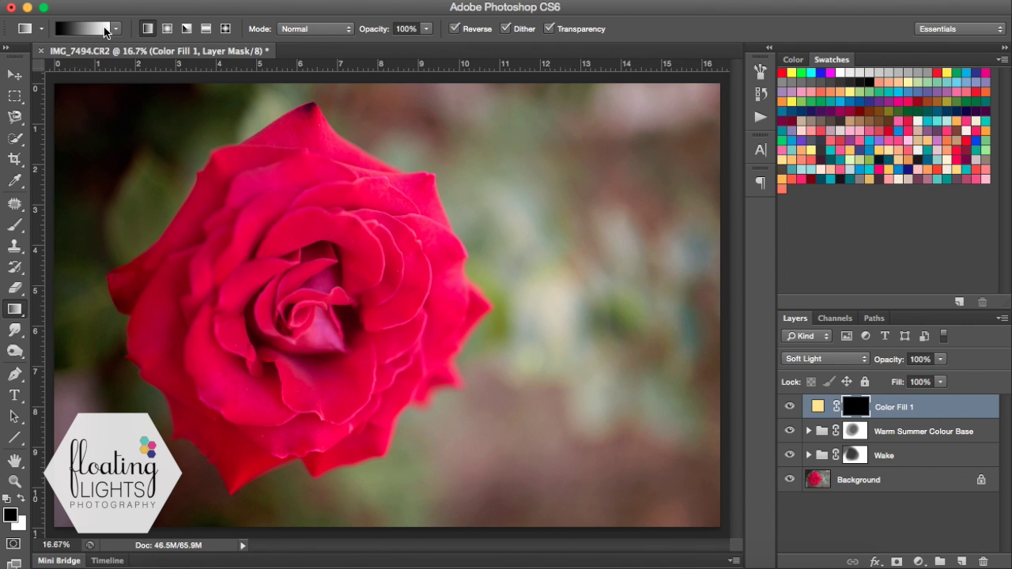
click(23, 500)
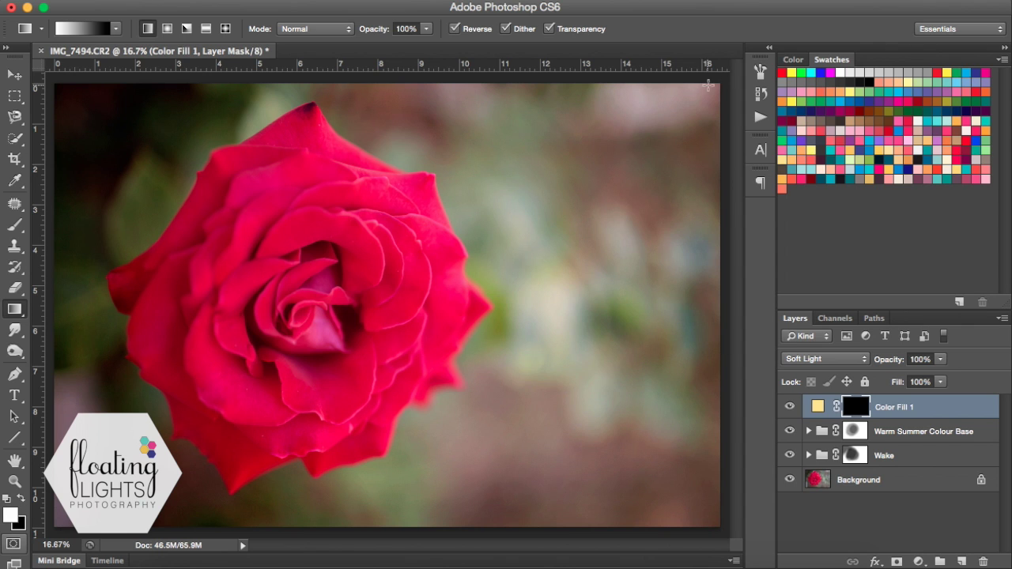
drag(720, 82, 490, 217)
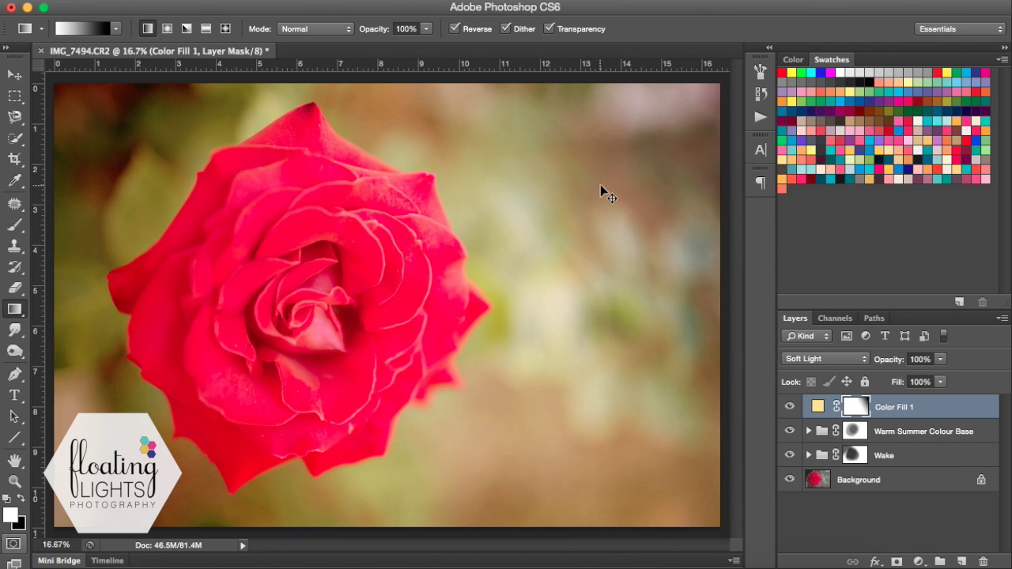
click(162, 0)
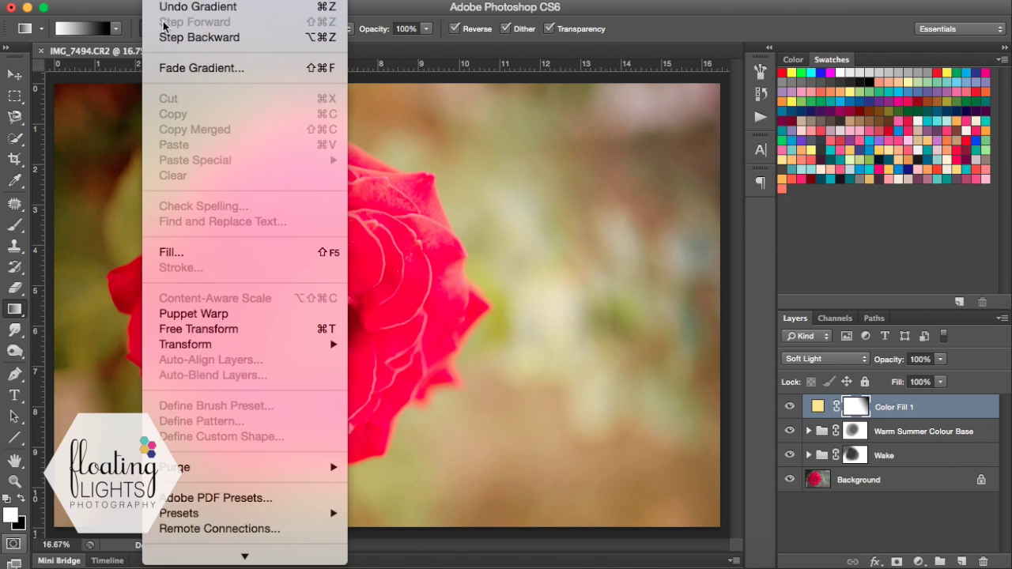
click(199, 38)
key(x)
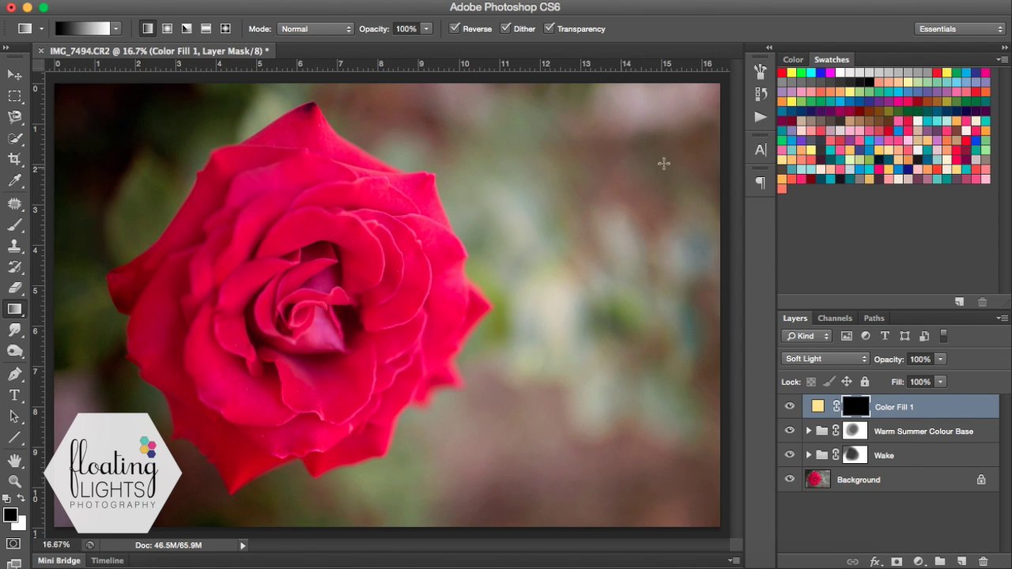
Draw a mask gradient from the top-right corner toward the rose centre, undoing trial gradients.
drag(726, 83, 386, 309)
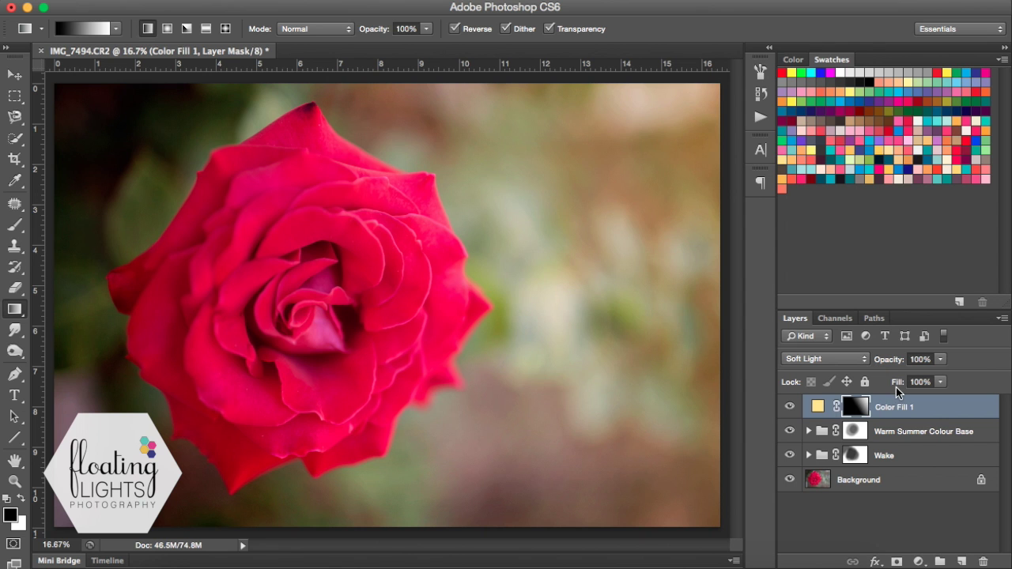
click(154, 1)
click(215, 7)
drag(724, 149, 420, 202)
key(ctrl+z)
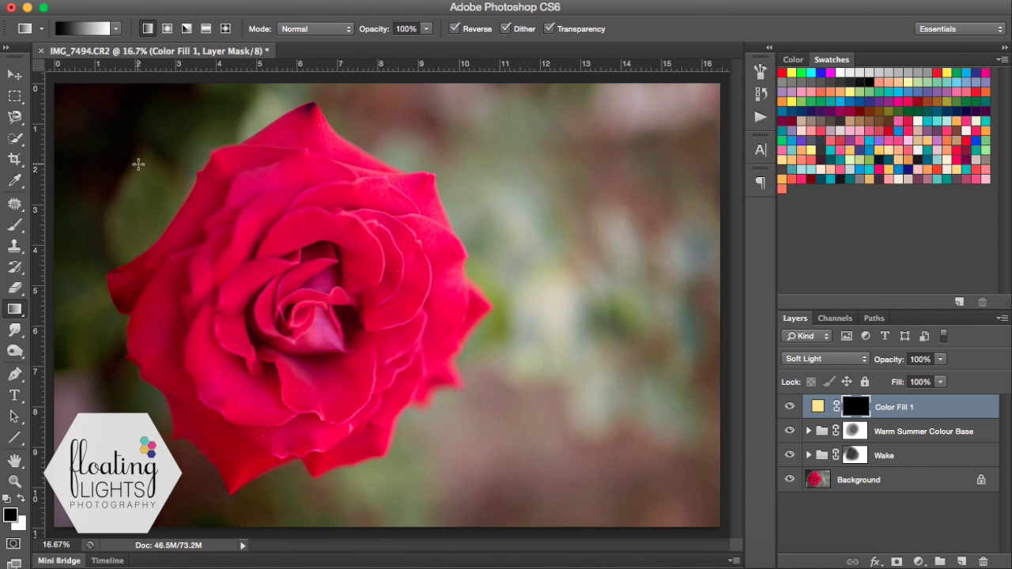
drag(48, 85, 303, 247)
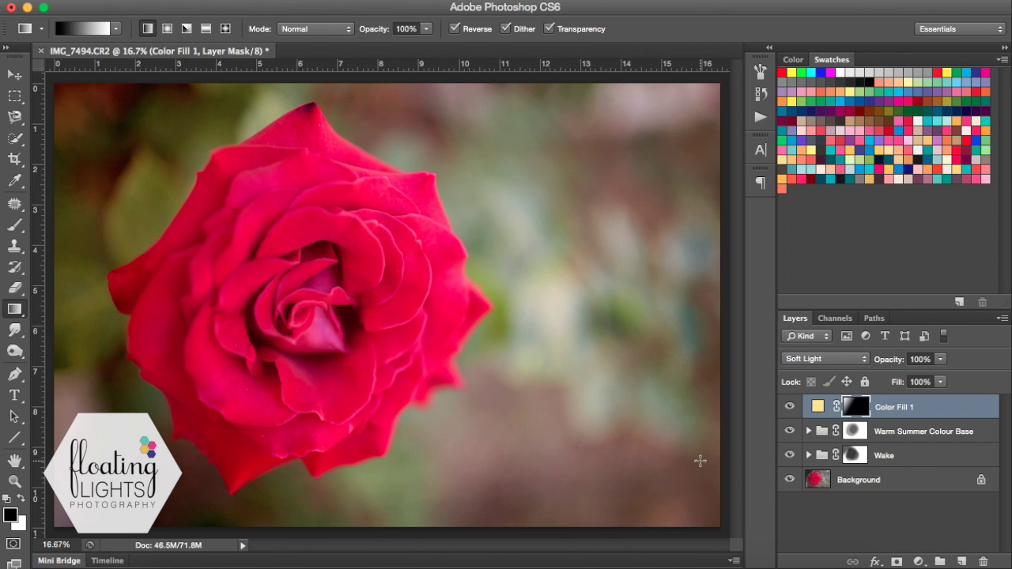
key(ctrl+z)
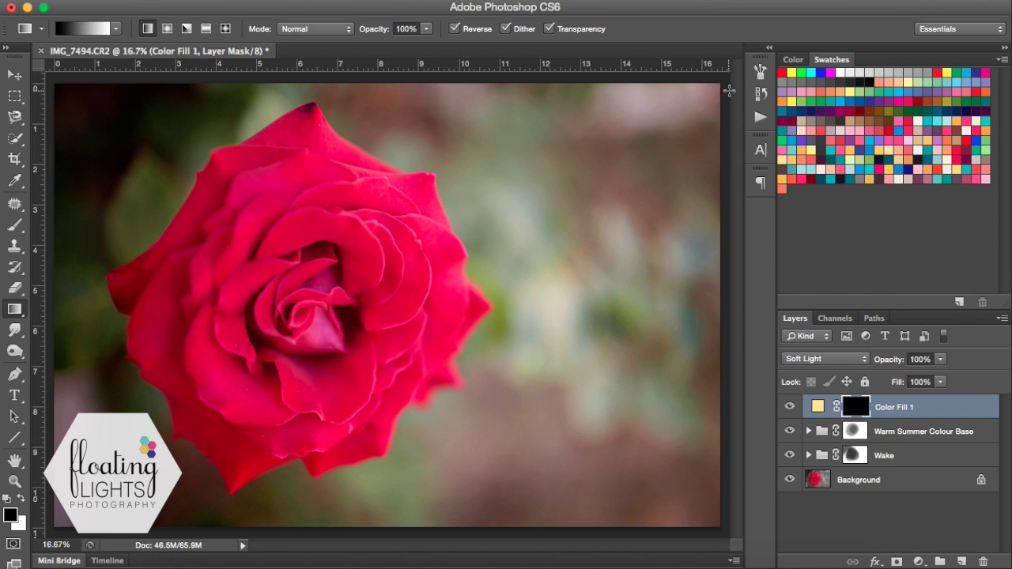
drag(726, 89, 312, 325)
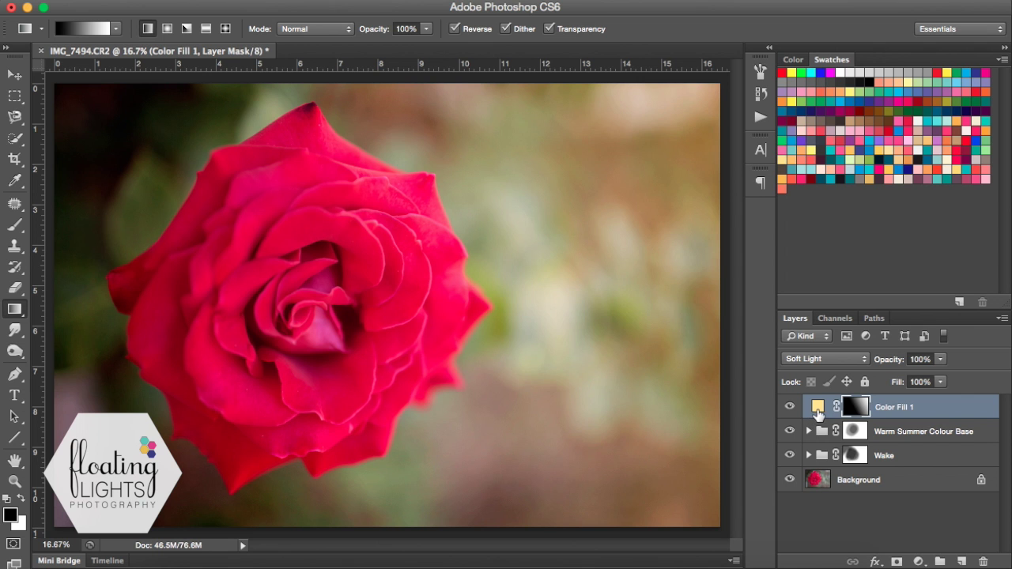
Change Color Fill 1's colour to pale cream #fff5d6 after trying orange and yellow shades.
double_click(817, 406)
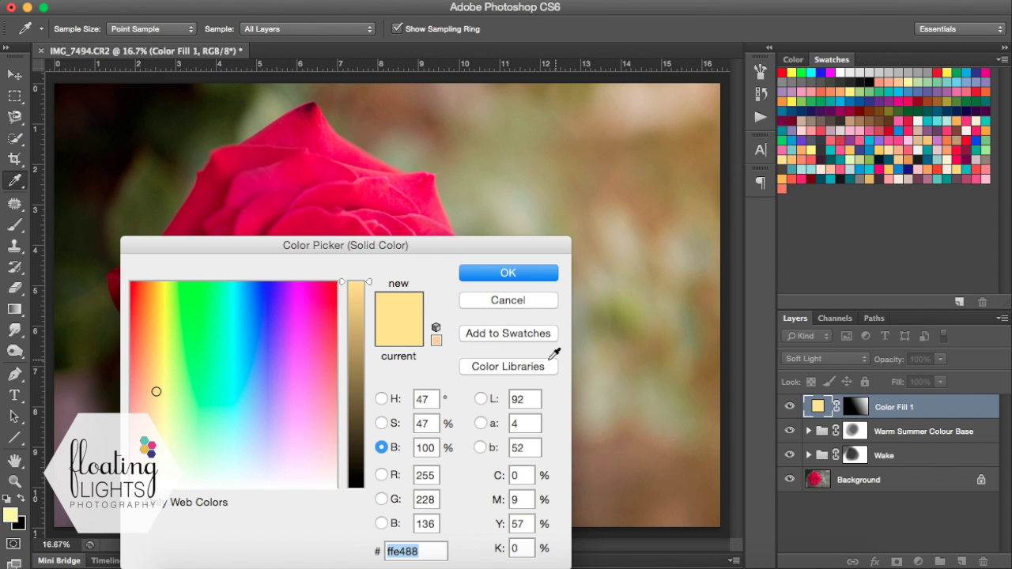
drag(379, 249, 228, 203)
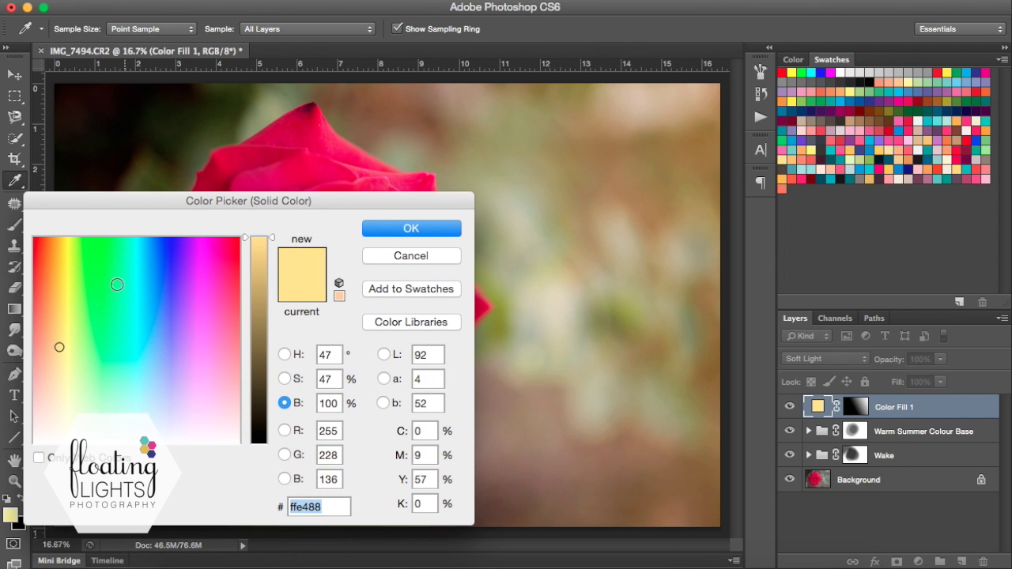
click(49, 322)
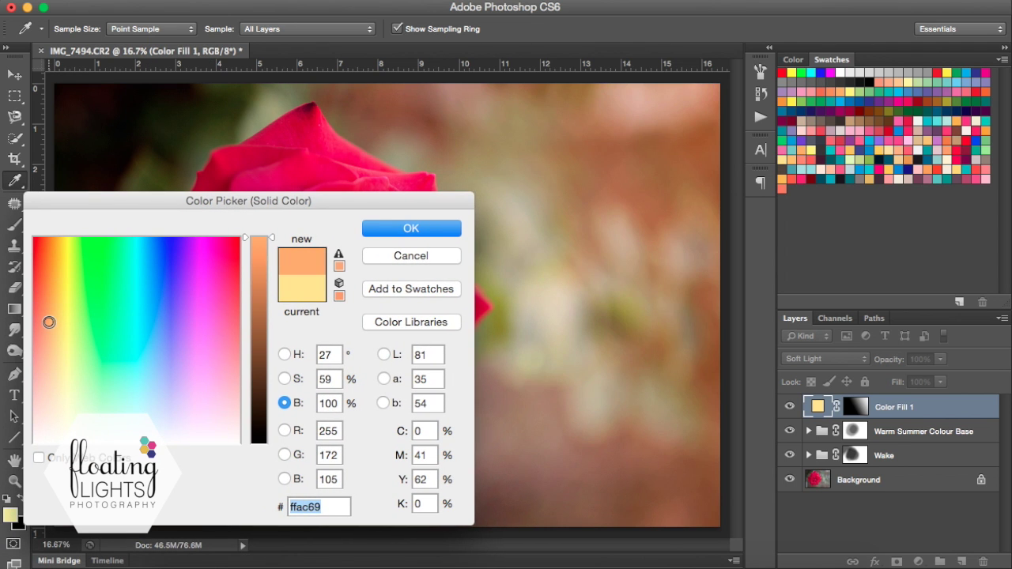
click(46, 312)
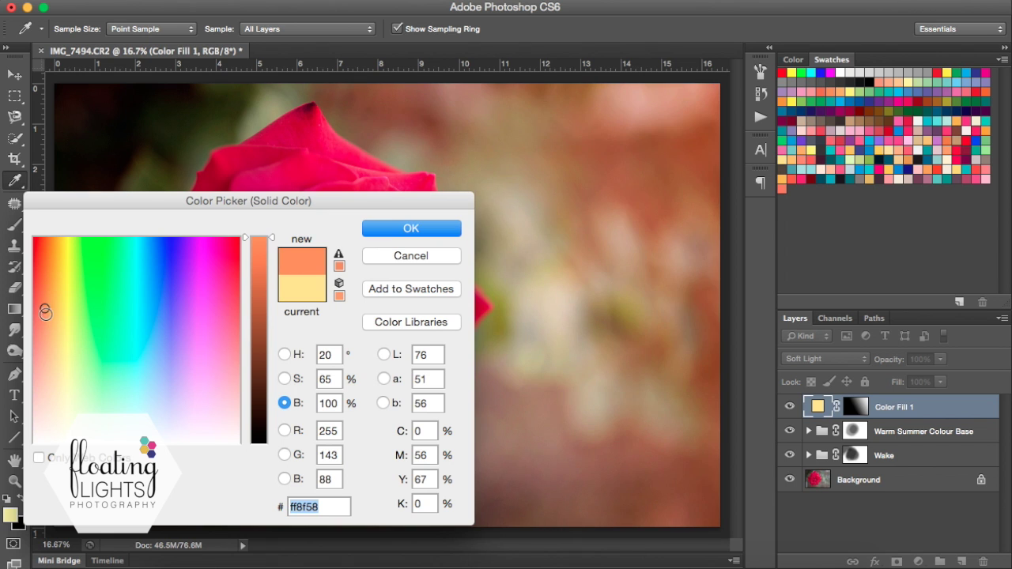
click(49, 330)
click(67, 272)
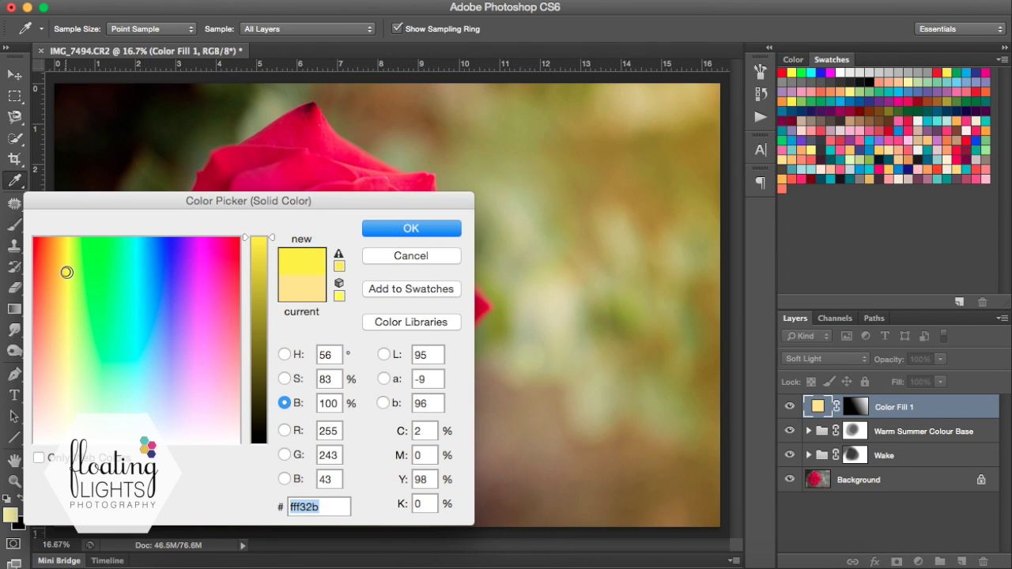
click(63, 386)
click(59, 411)
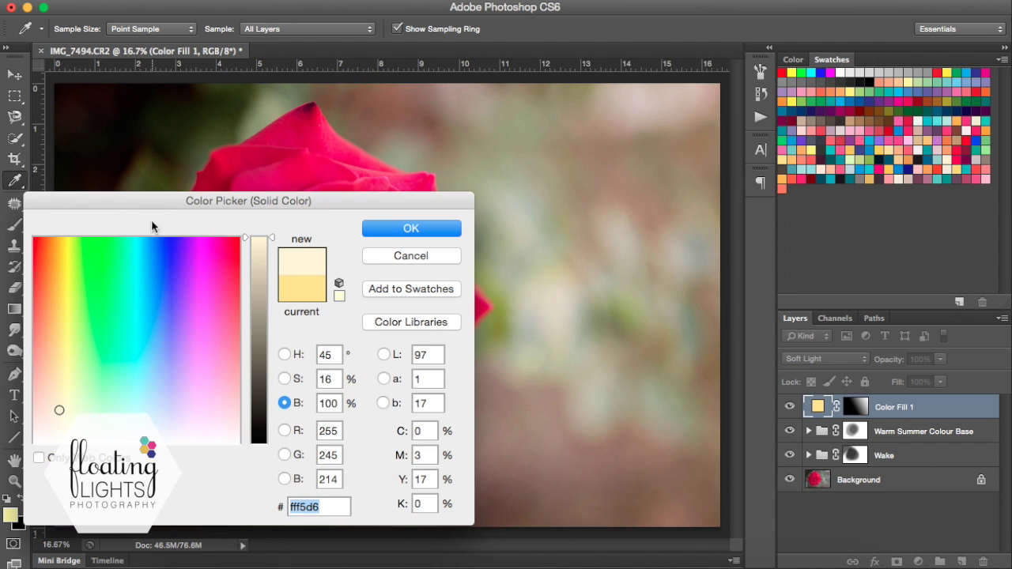
drag(146, 199, 360, 145)
click(606, 173)
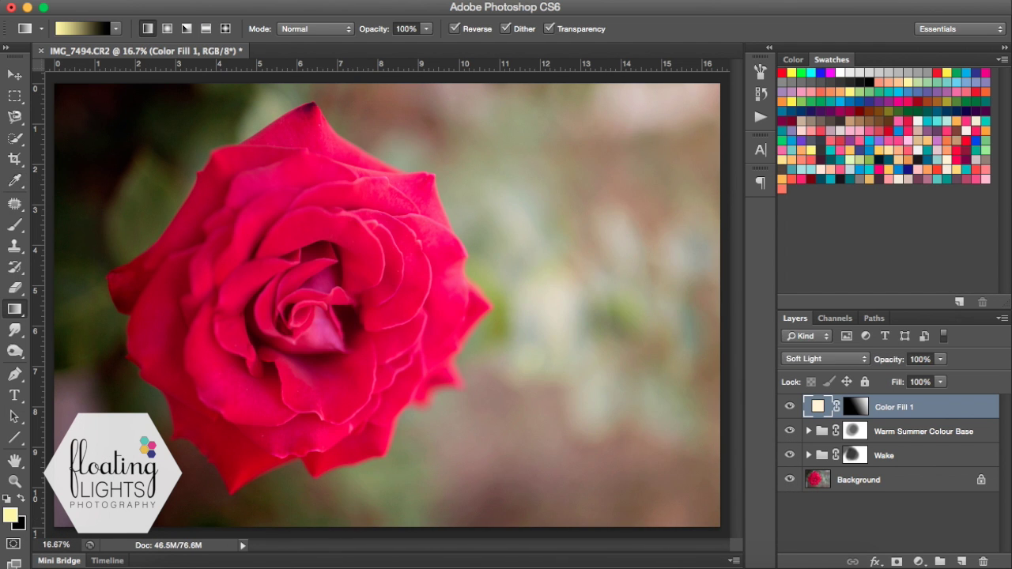